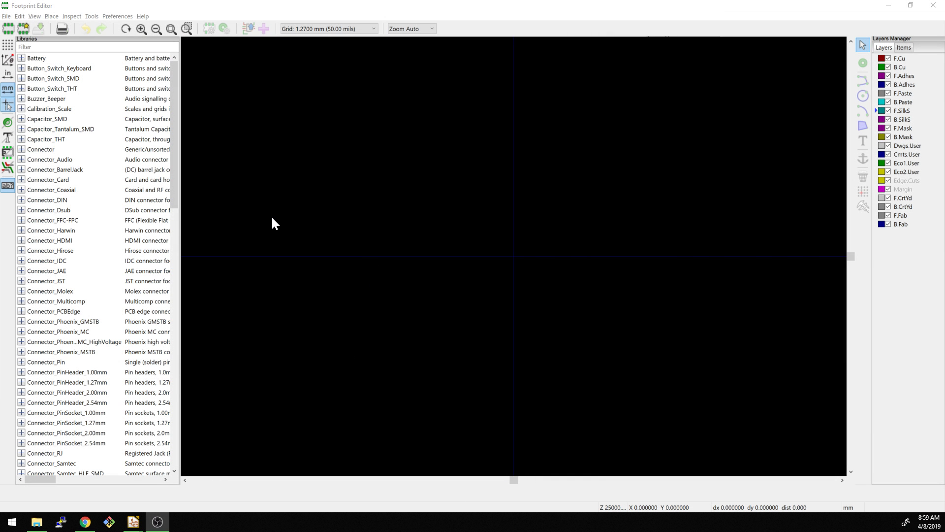
- Start Create Footprint from the File menu and enlarge the Footprint Generators list to show all 13 wizards
{"action": "scroll", "coordinate": [152, 331], "scroll_direction": "down", "scroll_amount": 4}
{"action": "scroll", "coordinate": [134, 321], "scroll_direction": "up", "scroll_amount": 4}
{"action": "left_click", "coordinate": [7, 16]}
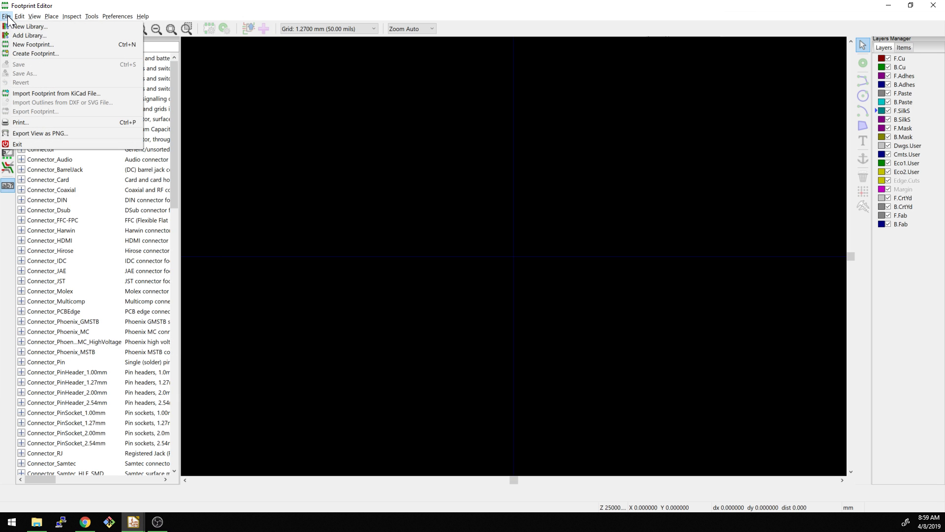
{"action": "left_click", "coordinate": [22, 54]}
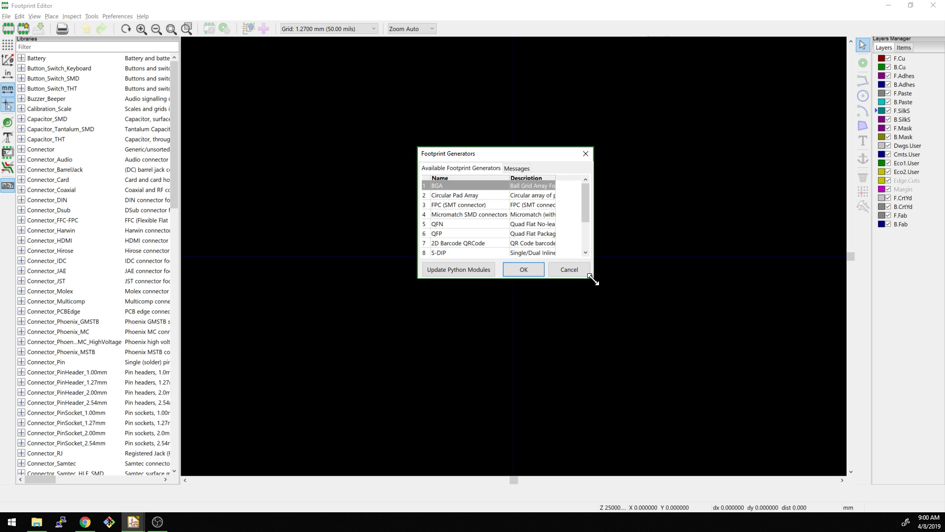
{"action": "left_click_drag", "start_coordinate": [592, 278], "coordinate": [669, 364]}
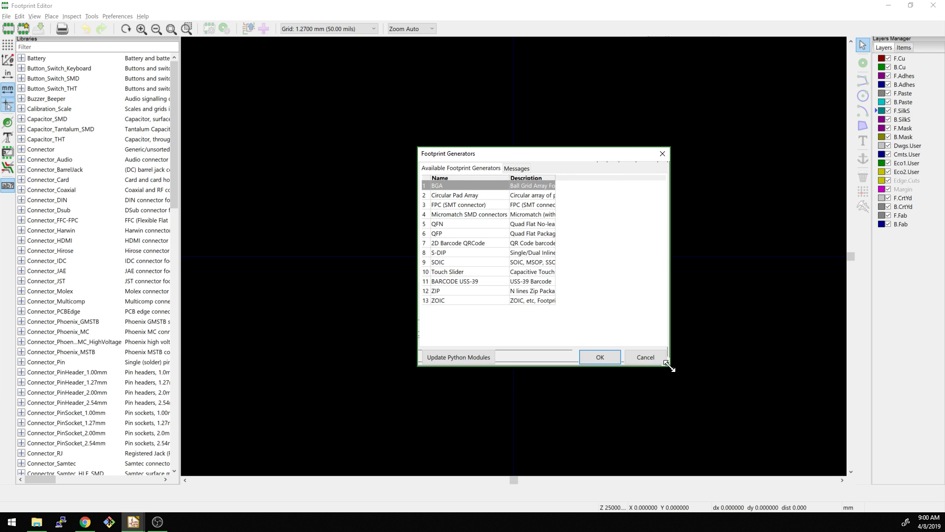
{"action": "double_click", "coordinate": [555, 178]}
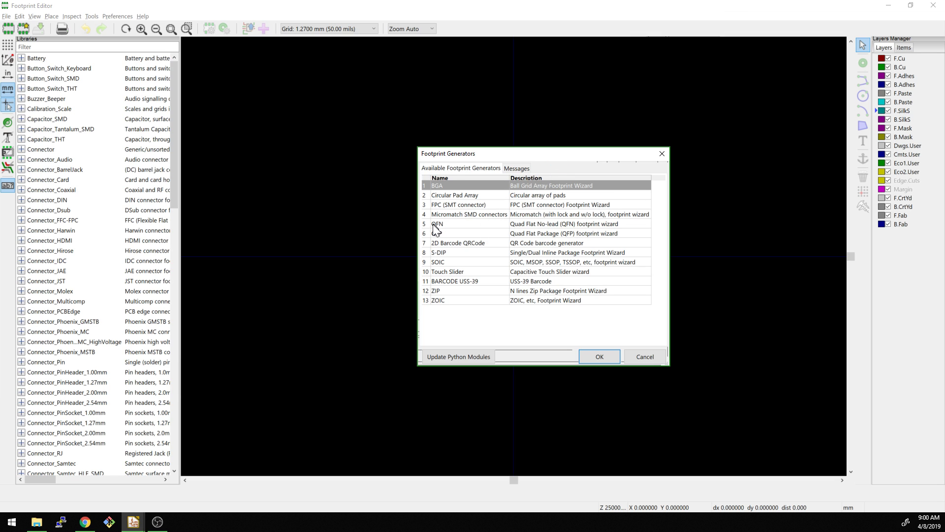
{"action": "left_click_drag", "start_coordinate": [454, 155], "coordinate": [429, 149]}
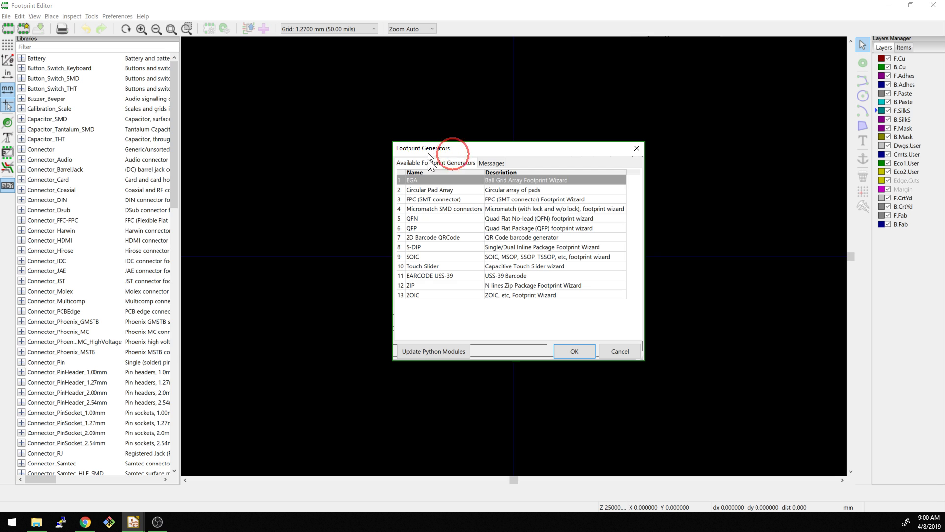
- Pick the QFN generator and set 64 pads at 0.6 mm pitch
{"action": "double_click", "coordinate": [421, 220]}
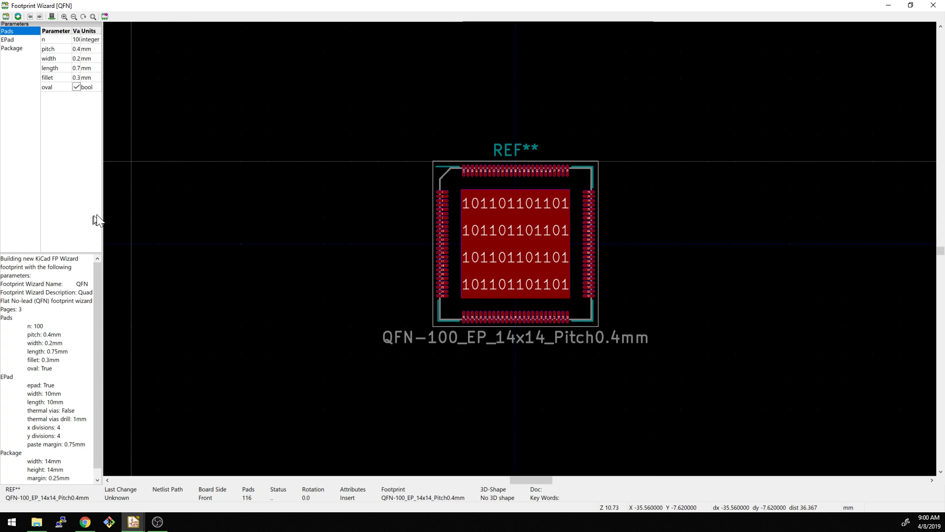
{"action": "left_click_drag", "start_coordinate": [101, 211], "coordinate": [196, 212]}
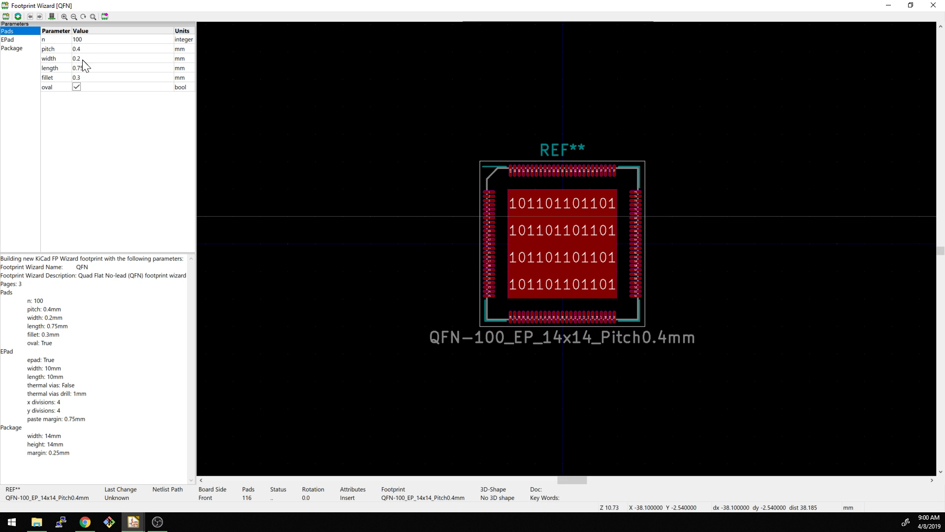
{"action": "left_click", "coordinate": [81, 39]}
{"action": "type", "text": "64"}
{"action": "key", "text": "Tab"}
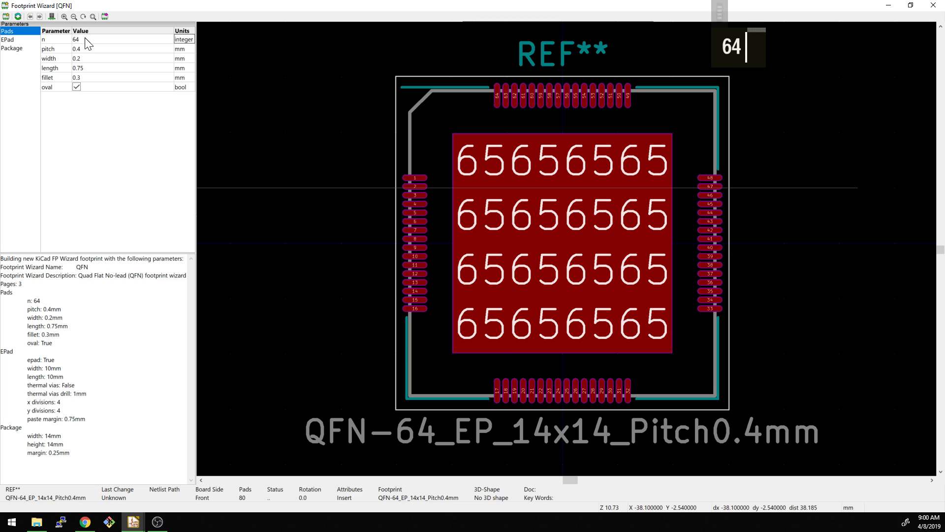
{"action": "left_click", "coordinate": [88, 49]}
{"action": "type", "text": "0.6"}
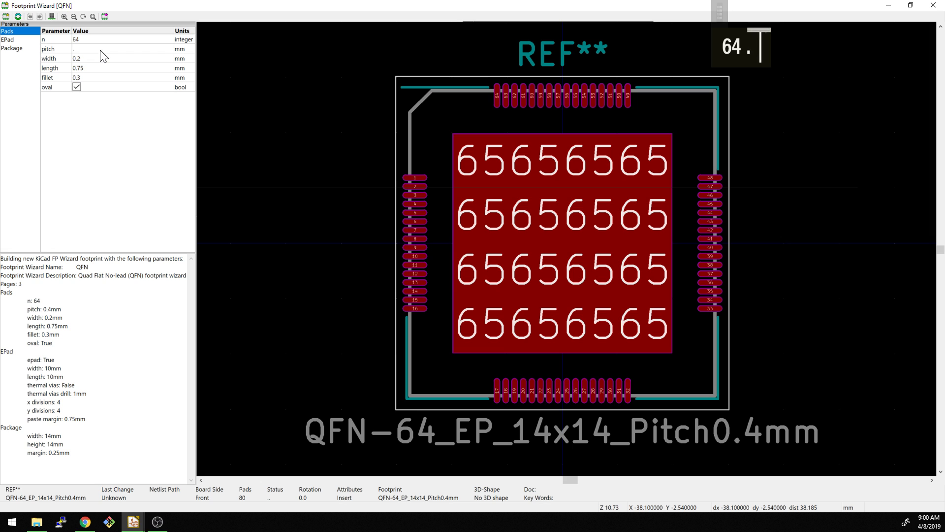
{"action": "key", "text": "Return"}
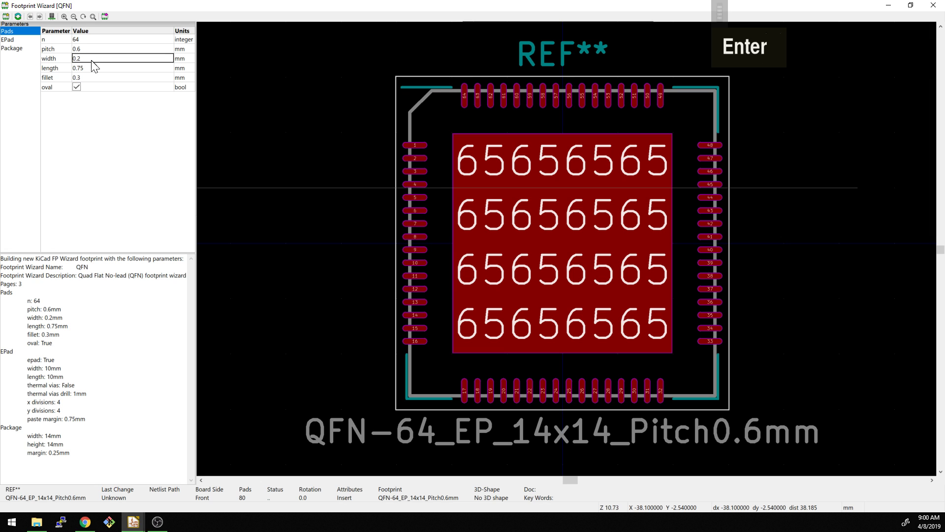
- Keep the pad width at 0.2 mm and set the pad length to 1 mm
{"action": "left_click", "coordinate": [94, 73]}
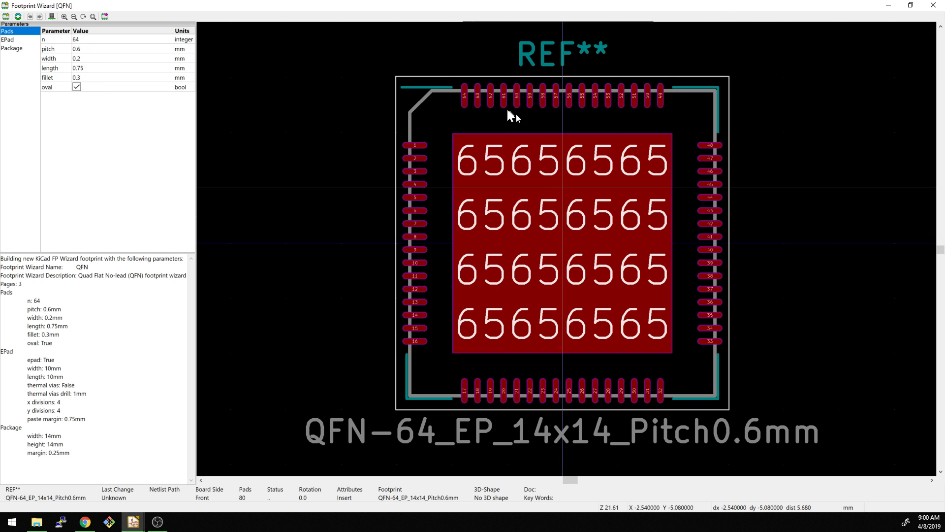
{"action": "left_click", "coordinate": [101, 59]}
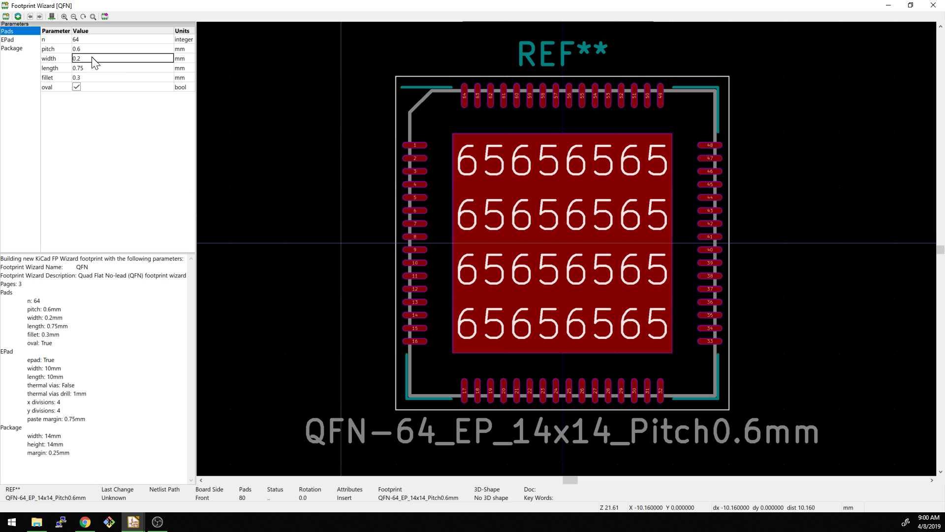
{"action": "left_click", "coordinate": [101, 59]}
{"action": "key", "text": "Return"}
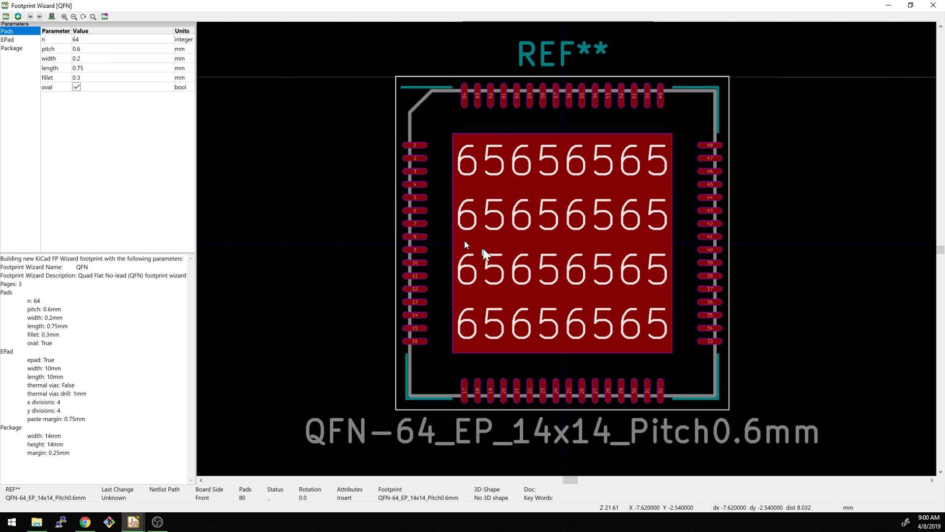
{"action": "left_click", "coordinate": [100, 69]}
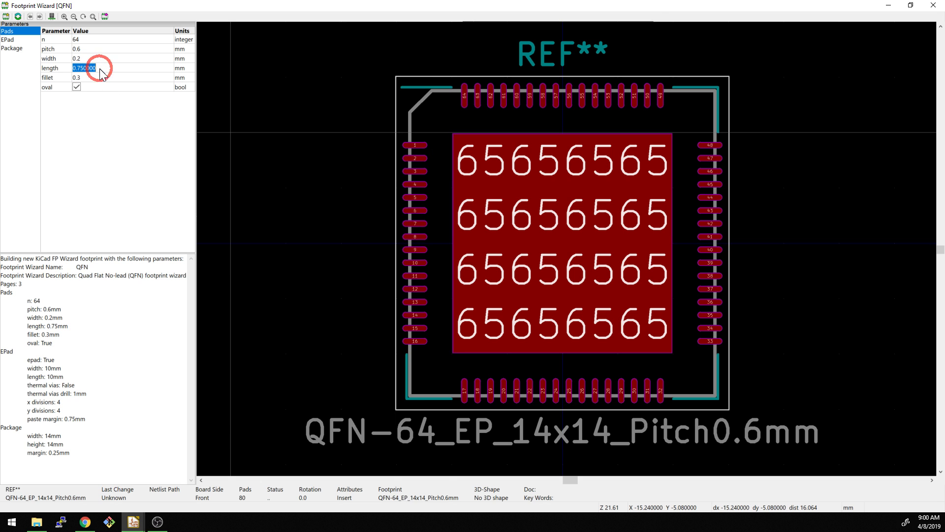
{"action": "left_click", "coordinate": [100, 69]}
{"action": "type", "text": "1"}
{"action": "key", "text": "Return"}
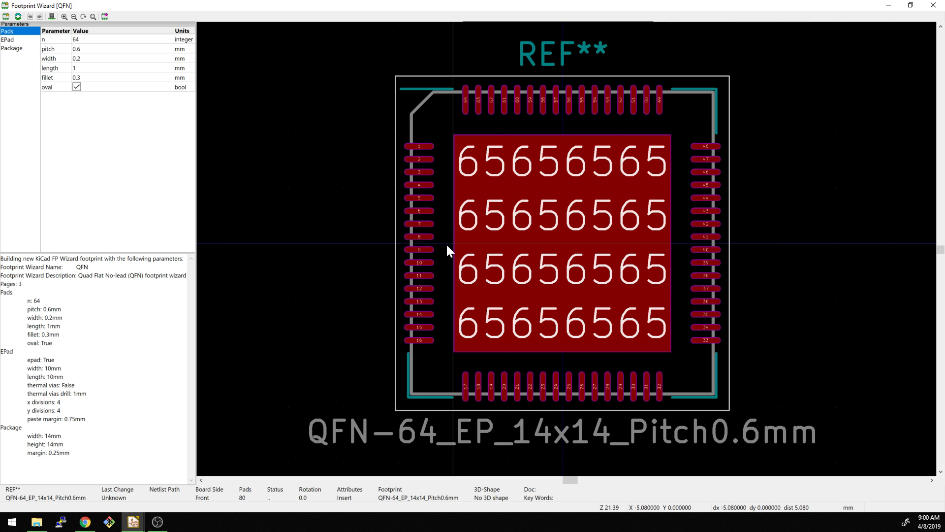
- Widen the QFN pads to 0.3 mm
{"action": "double_click", "coordinate": [84, 61]}
{"action": "key", "text": "BackSpace"}
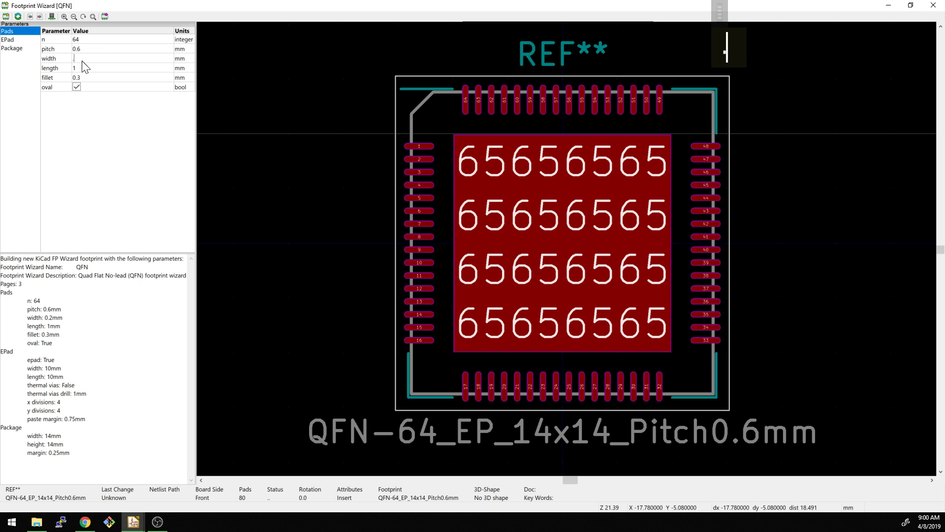
{"action": "type", "text": ".3"}
{"action": "key", "text": "Return"}
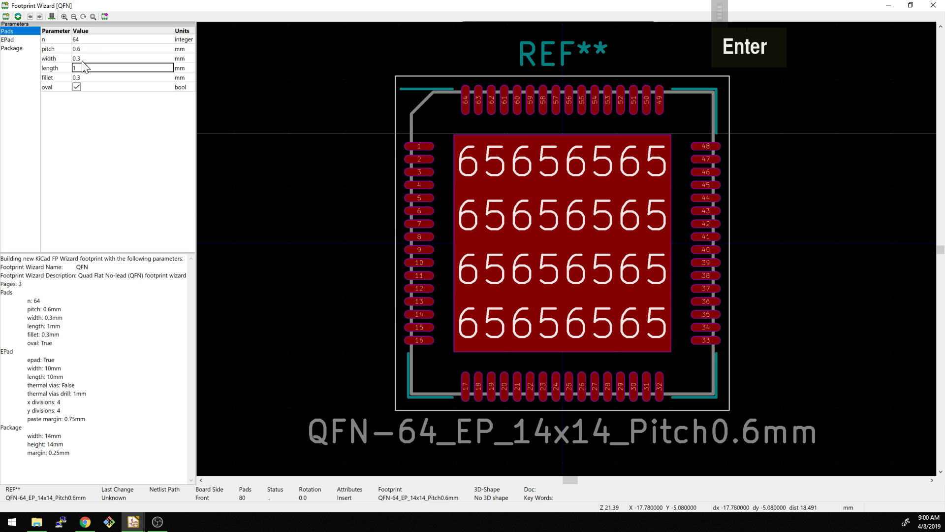
- Give the pads a 0.5 mm fillet, keeping them oval
{"action": "double_click", "coordinate": [90, 77]}
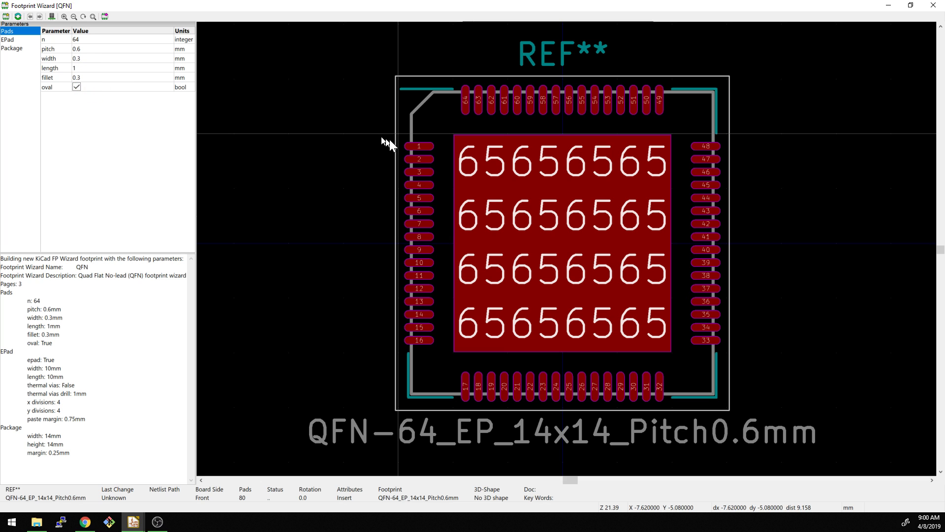
{"action": "left_click", "coordinate": [95, 77]}
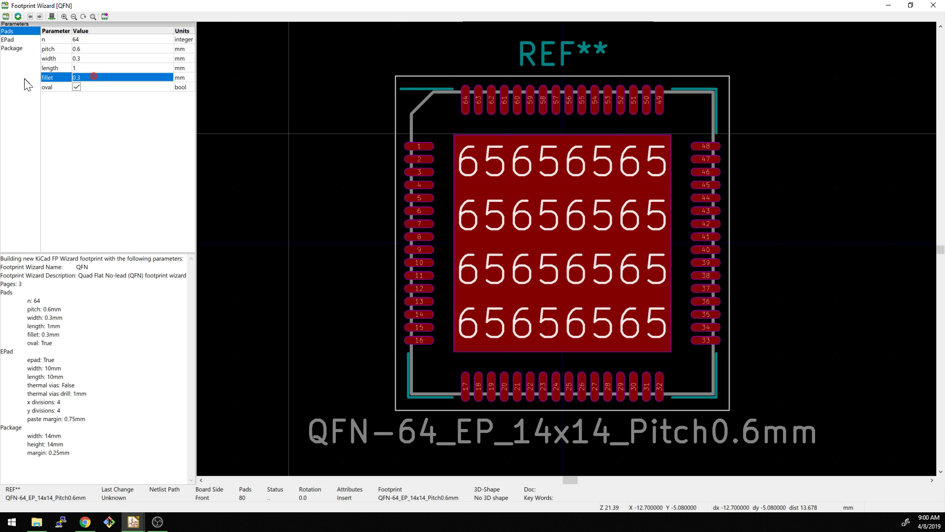
{"action": "left_click", "coordinate": [88, 77]}
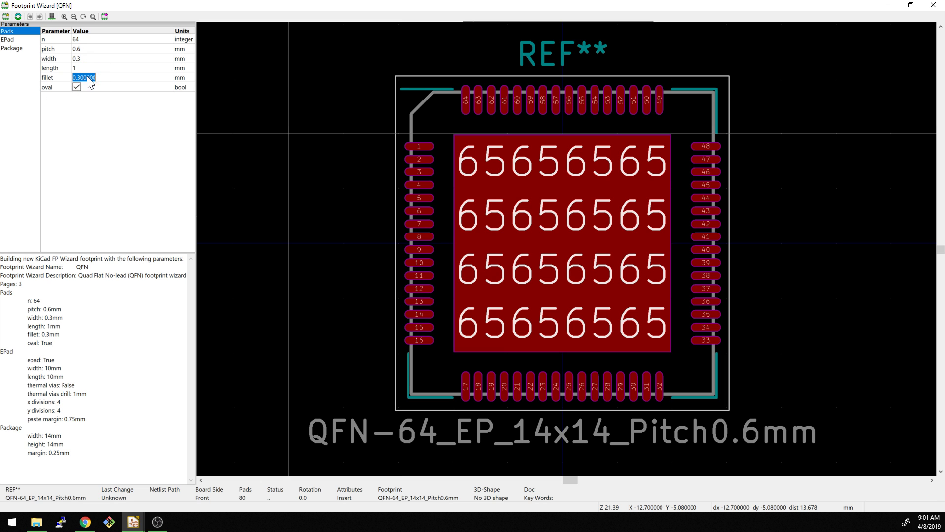
{"action": "type", "text": "0"}
{"action": "key", "text": "Return"}
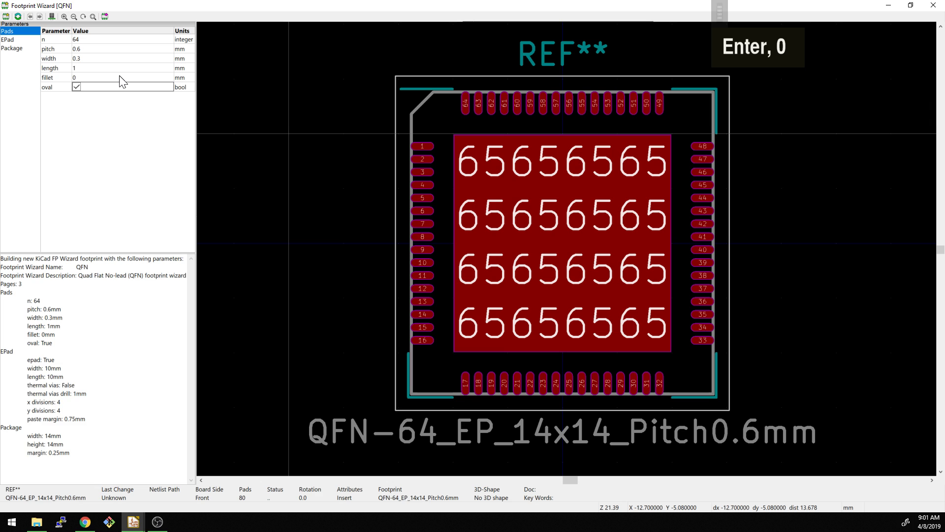
{"action": "left_click", "coordinate": [120, 78]}
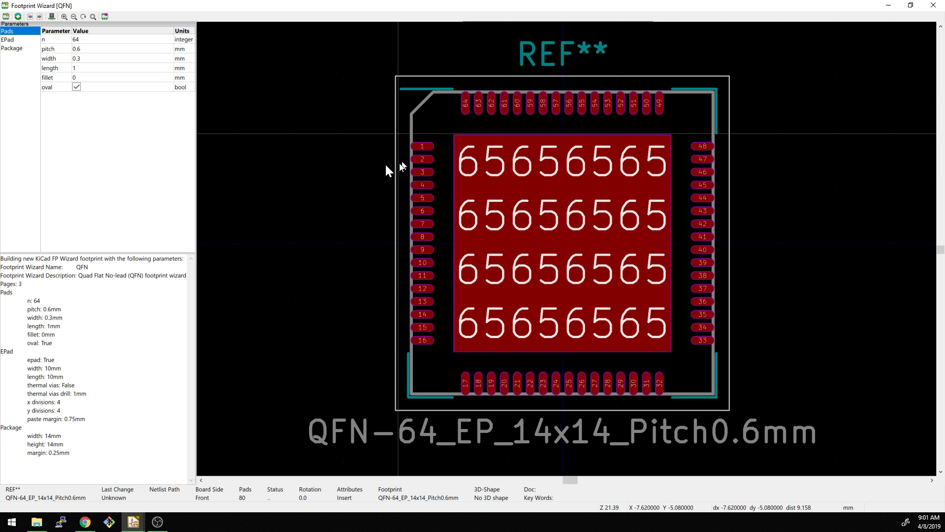
{"action": "left_click", "coordinate": [82, 68]}
{"action": "double_click", "coordinate": [88, 78]}
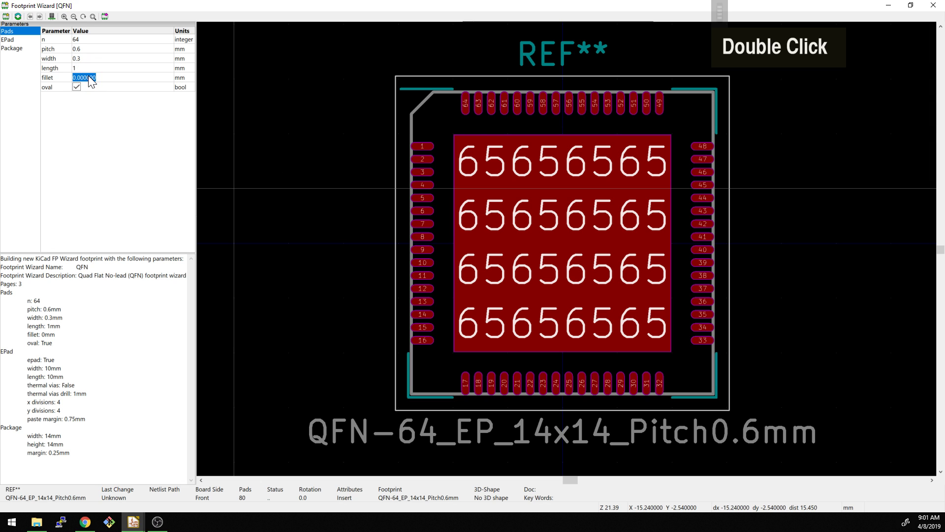
{"action": "type", "text": "0.5"}
{"action": "key", "text": "Return"}
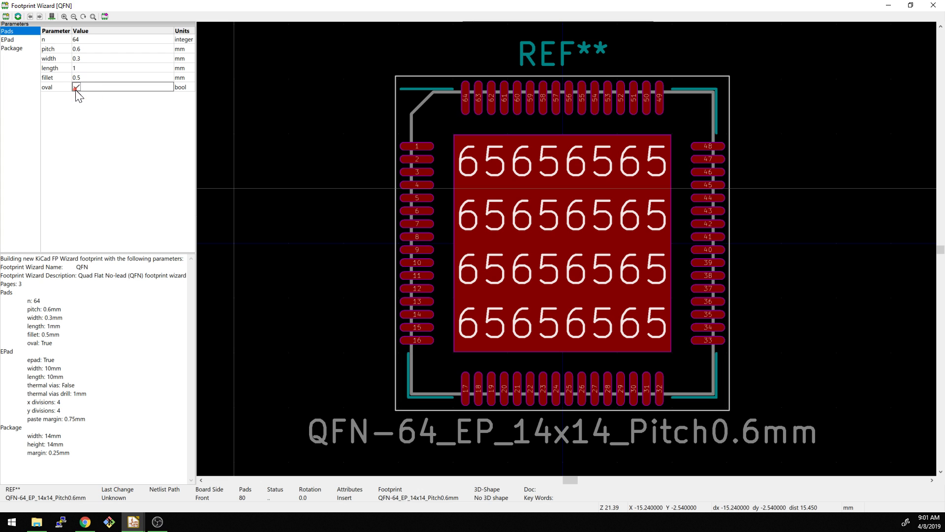
{"action": "left_click", "coordinate": [77, 89]}
{"action": "left_click", "coordinate": [75, 87]}
- Show the EPad parameters and enable thermal vias on the exposed pad
{"action": "left_click", "coordinate": [6, 40]}
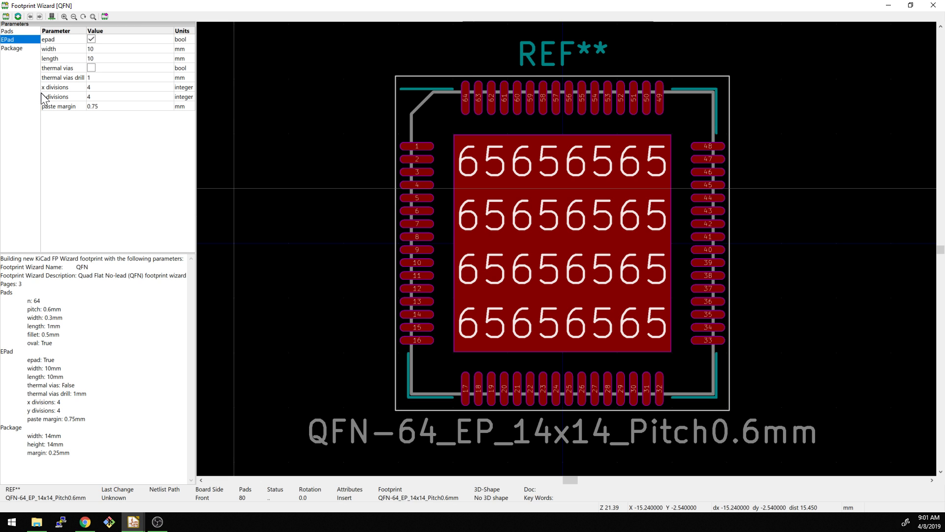
{"action": "double_click", "coordinate": [92, 40]}
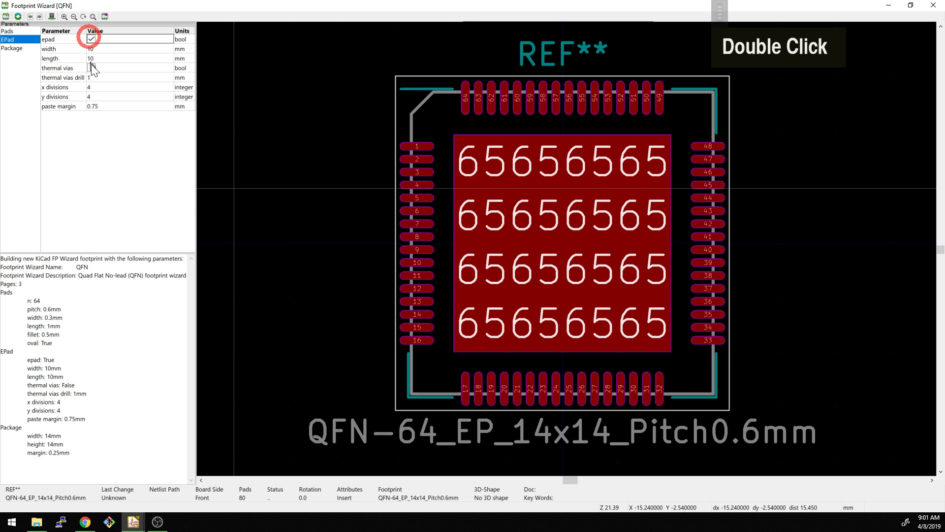
{"action": "left_click", "coordinate": [91, 68]}
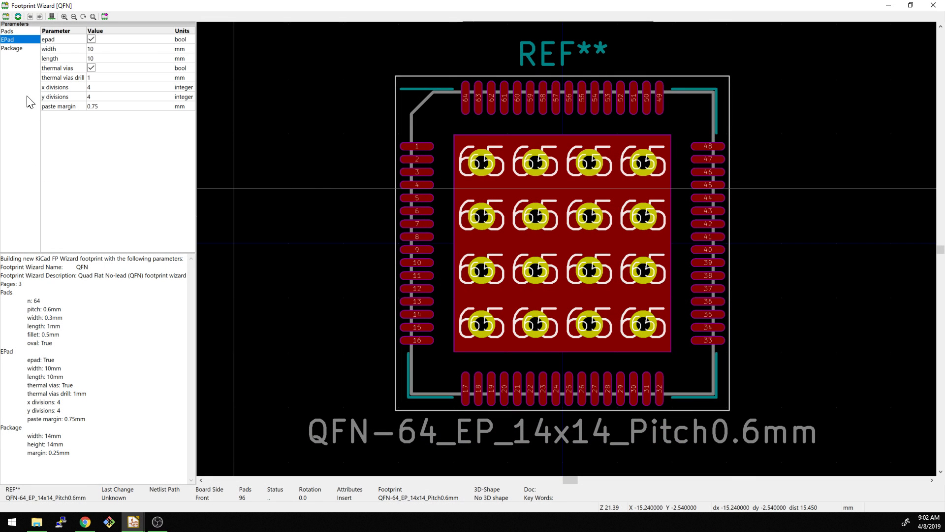
{"action": "left_click", "coordinate": [102, 77]}
- Set the thermal via grid to 6 x divisions and 6 y divisions
{"action": "left_click", "coordinate": [108, 87]}
{"action": "double_click", "coordinate": [106, 88]}
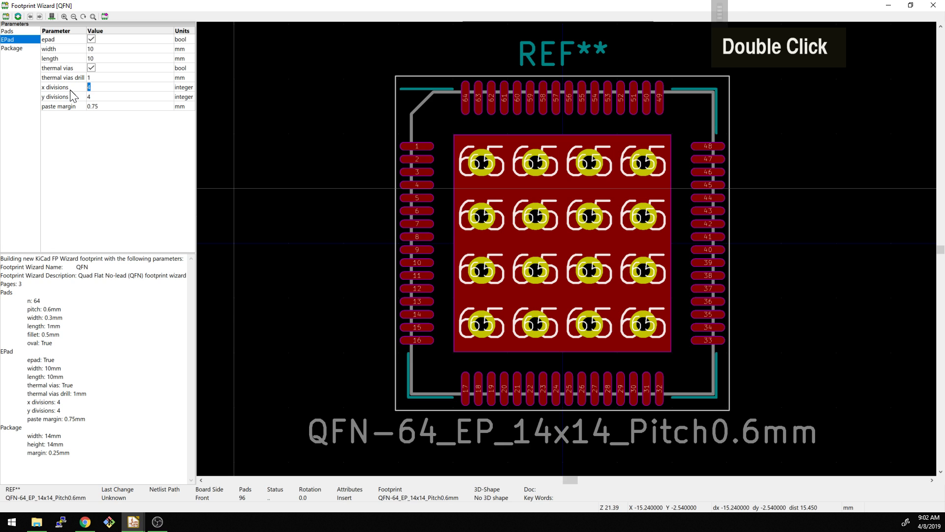
{"action": "type", "text": "6"}
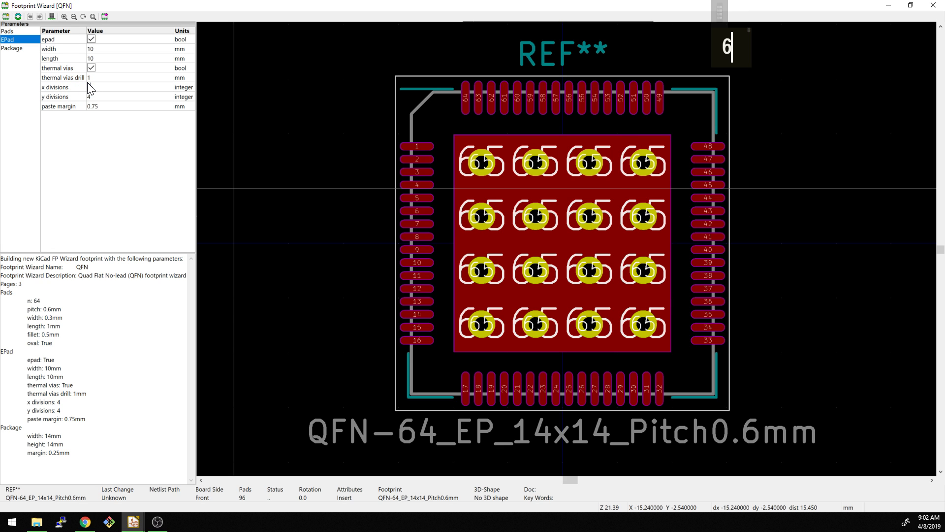
{"action": "key", "text": "Tab"}
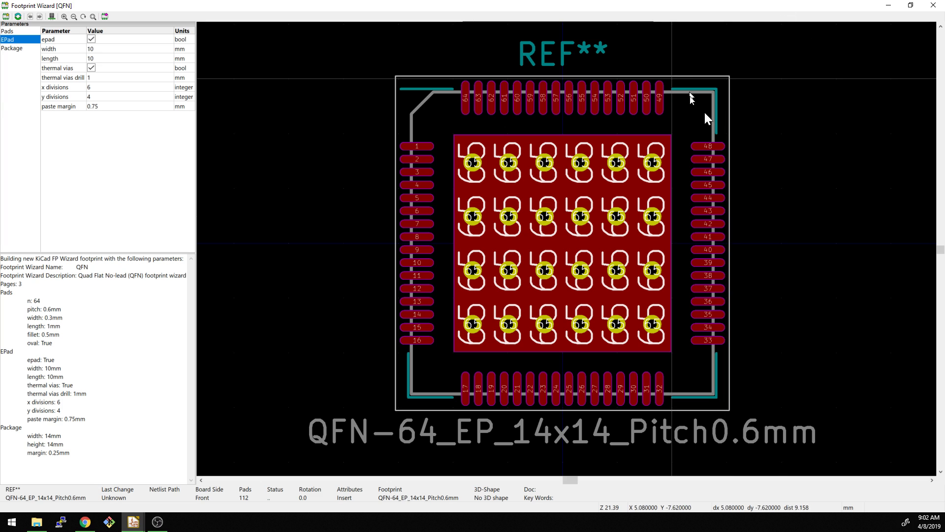
{"action": "left_click", "coordinate": [104, 97]}
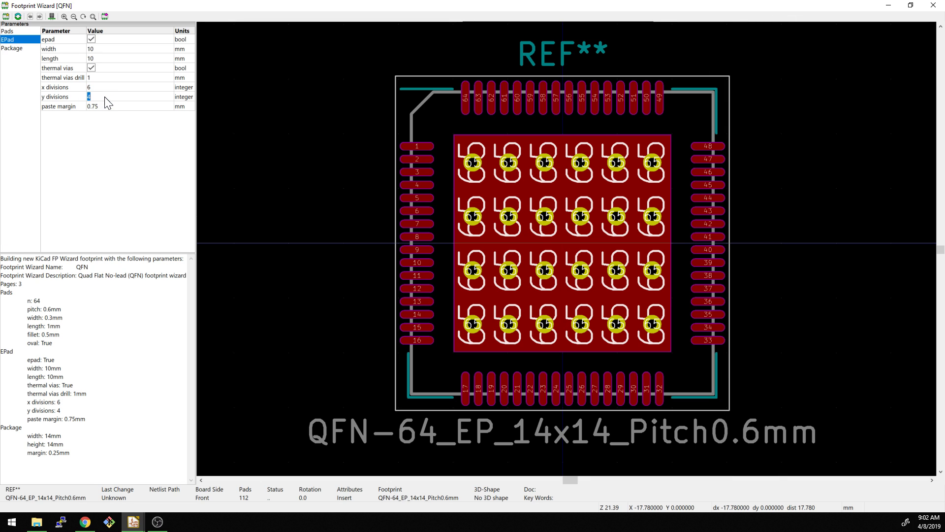
{"action": "type", "text": "6"}
{"action": "key", "text": "Return"}
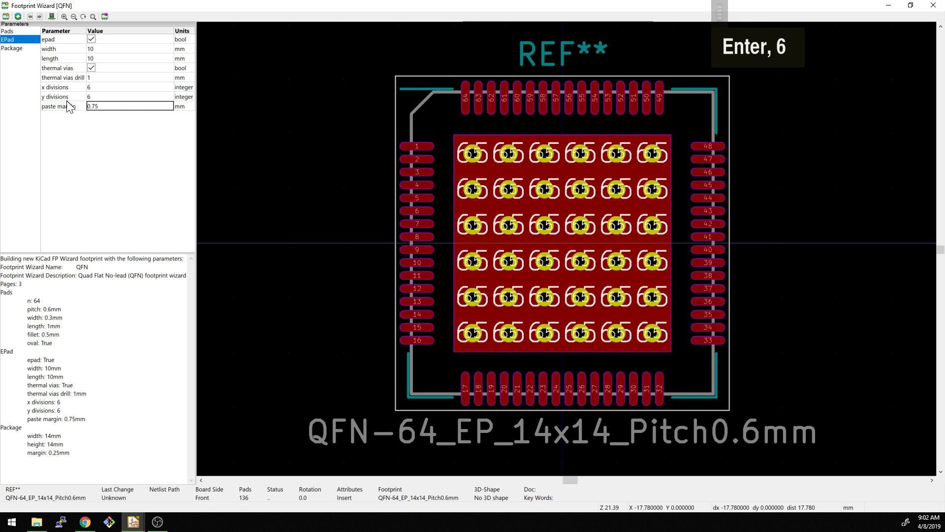
{"action": "left_click", "coordinate": [101, 107]}
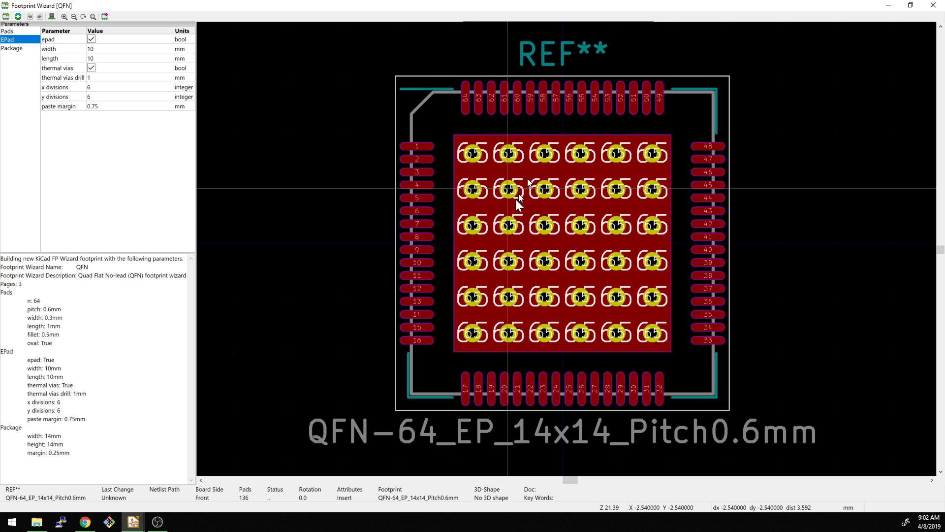
- Set the package width and height to 12 mm on the Package page
{"action": "left_click", "coordinate": [18, 49]}
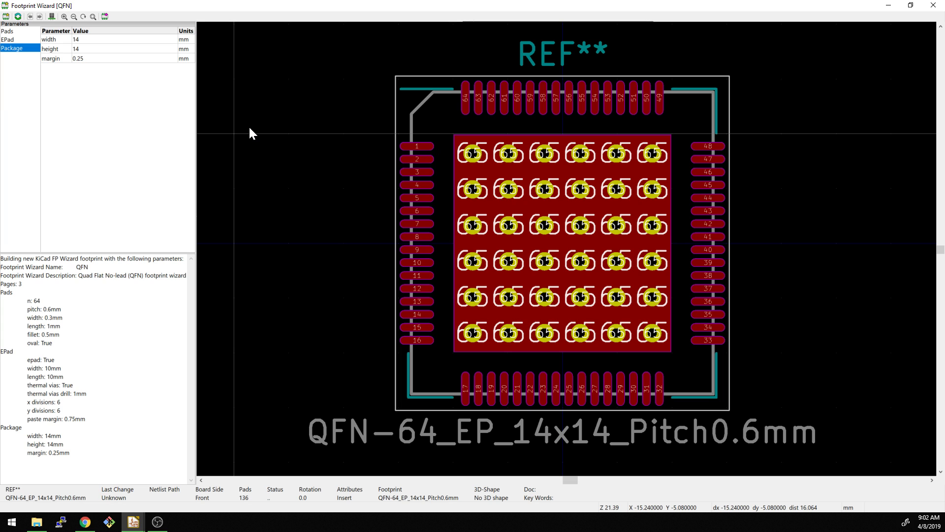
{"action": "double_click", "coordinate": [101, 50]}
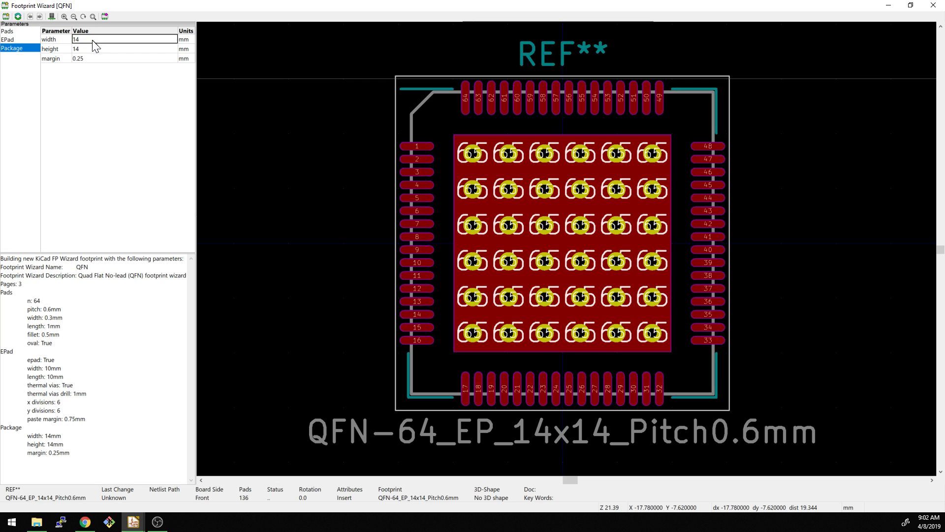
{"action": "left_click", "coordinate": [93, 41]}
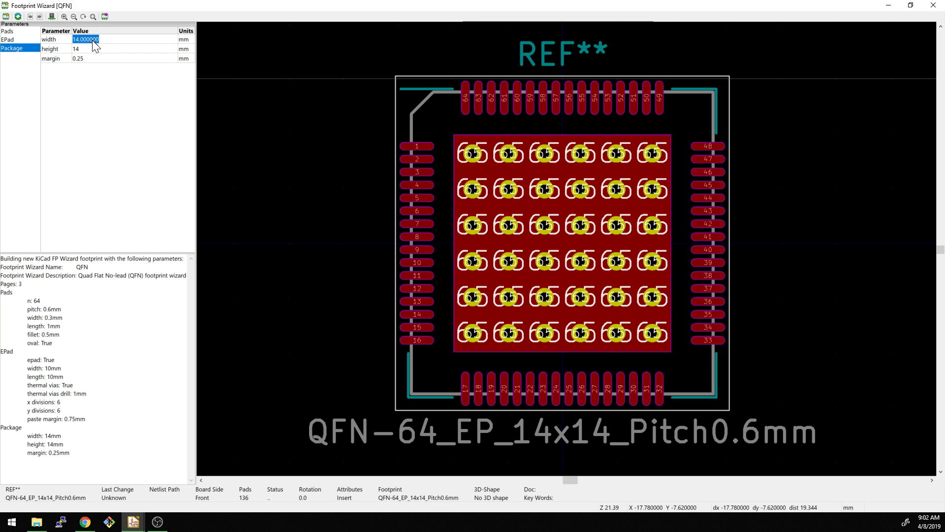
{"action": "type", "text": "12"}
{"action": "key", "text": "Tab"}
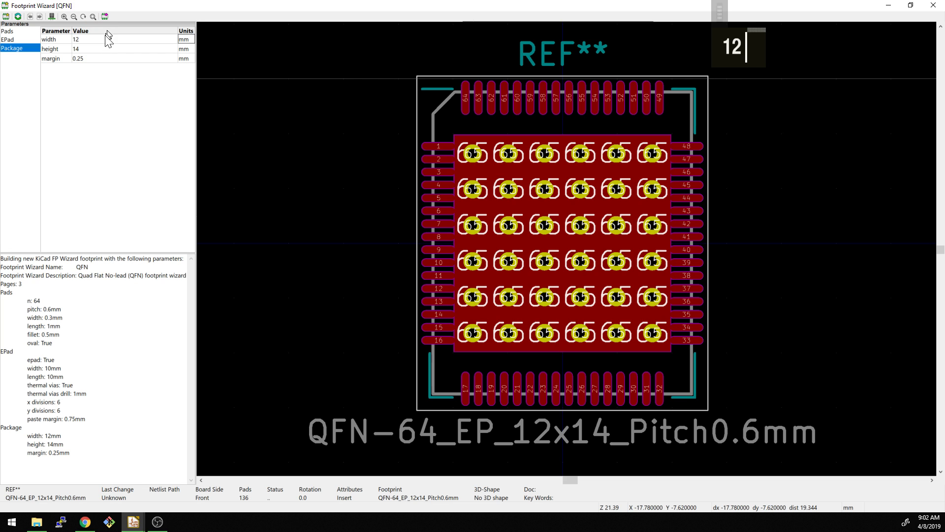
{"action": "left_click", "coordinate": [94, 50]}
{"action": "type", "text": "12"}
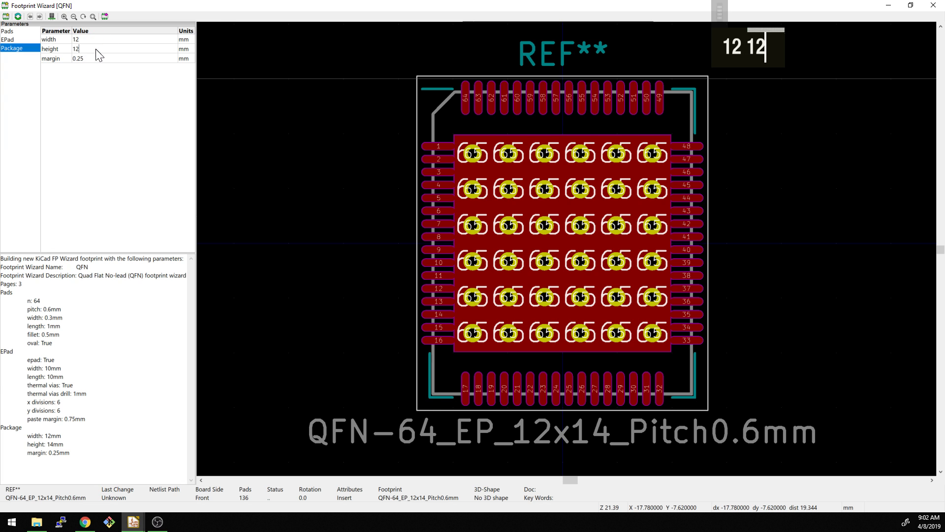
{"action": "left_click", "coordinate": [100, 68]}
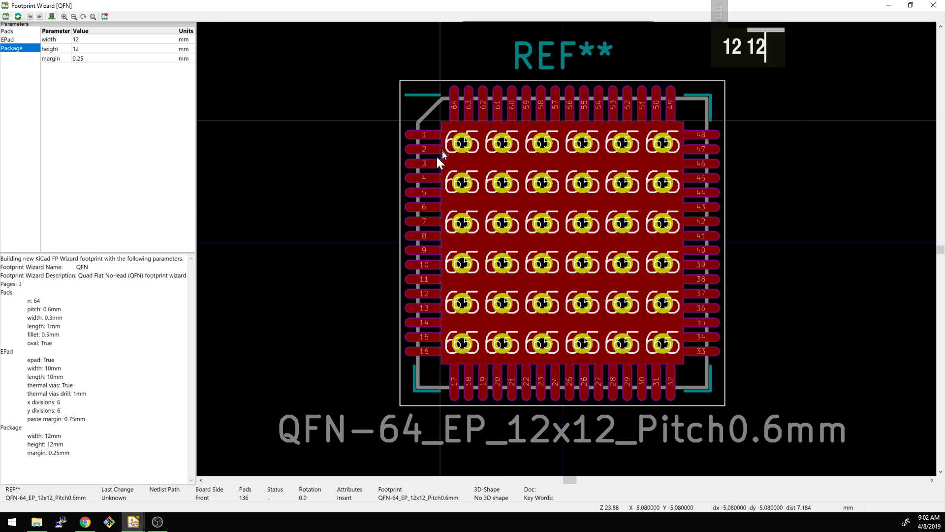
- Set the exposed pad width and length to 6 mm on the EPad page
{"action": "left_click", "coordinate": [30, 39]}
{"action": "left_click", "coordinate": [109, 49]}
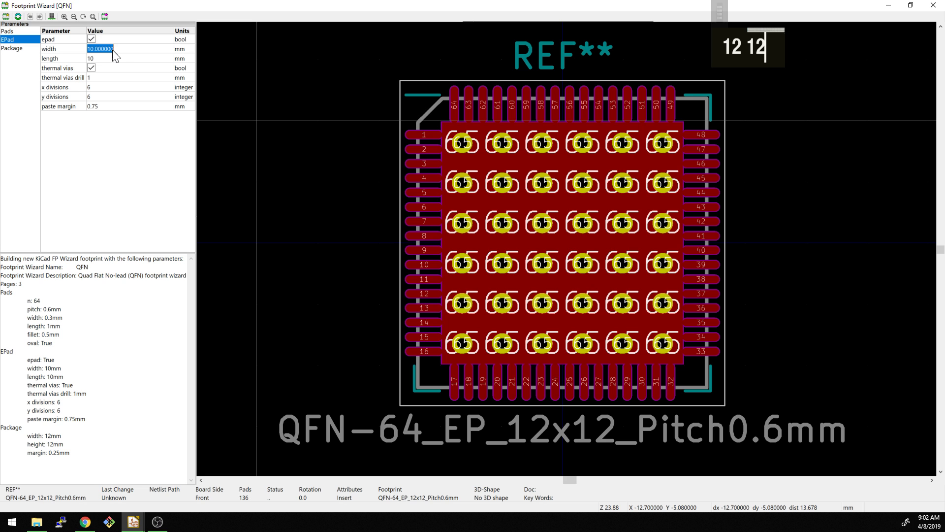
{"action": "type", "text": "6"}
{"action": "key", "text": "Tab"}
{"action": "key", "text": "Tab"}
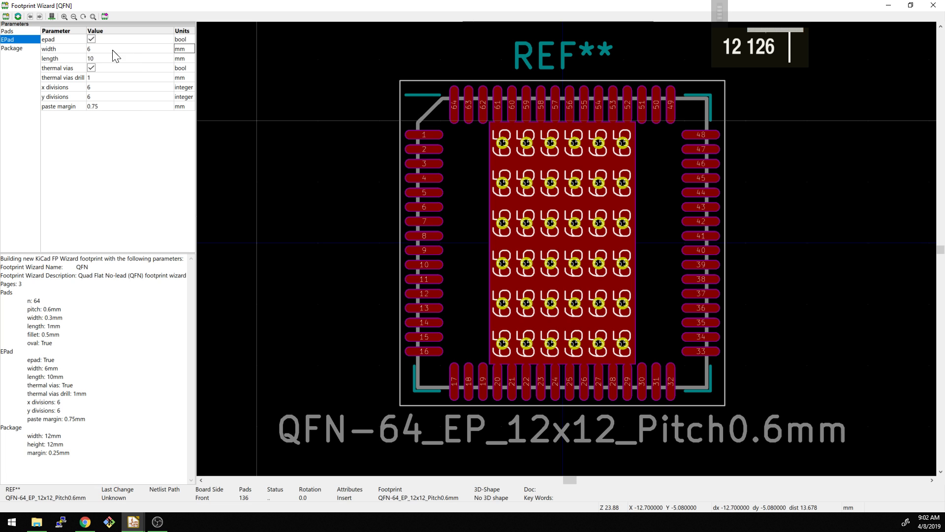
{"action": "left_click", "coordinate": [135, 59]}
{"action": "type", "text": "6"}
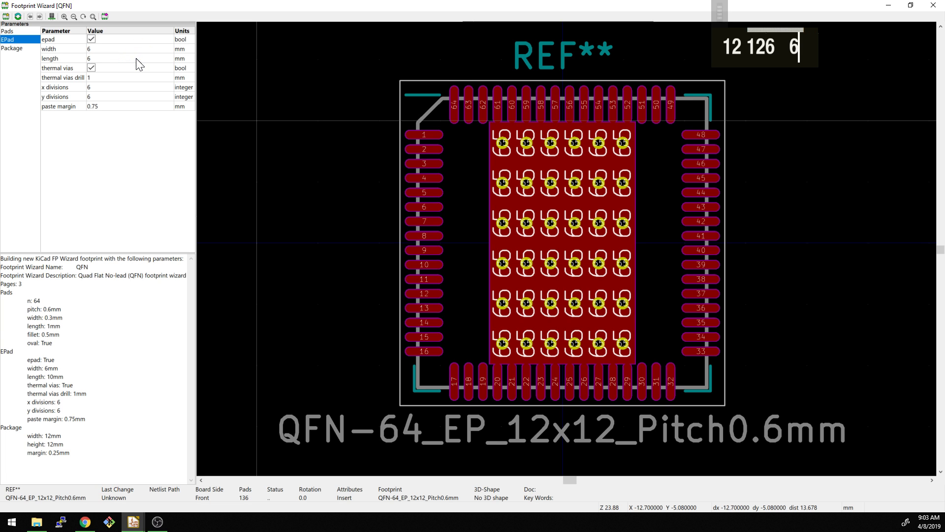
{"action": "key", "text": "Return"}
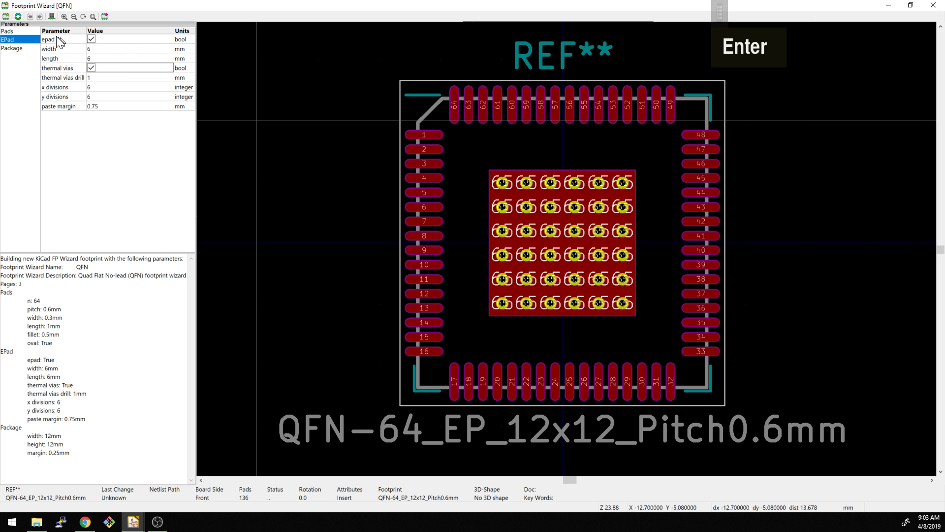
{"action": "left_click", "coordinate": [20, 32]}
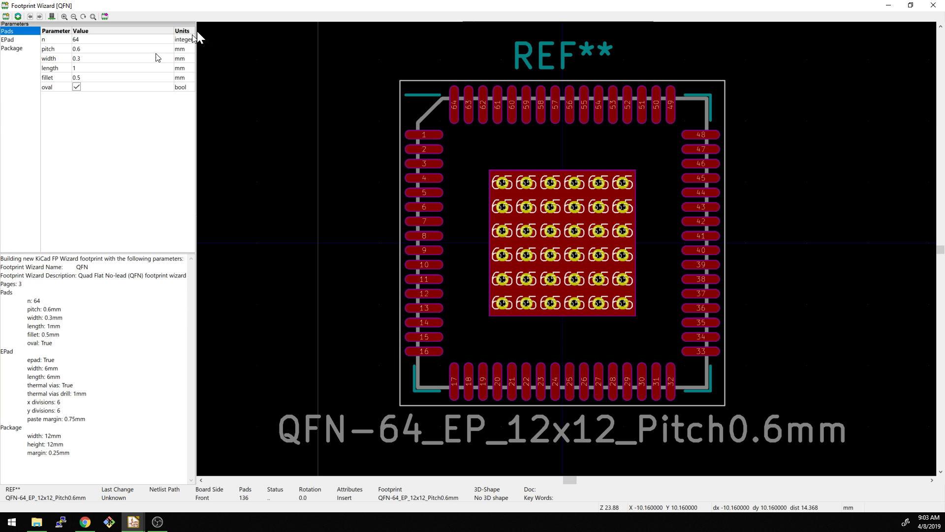
- Restore the wizard to a centred window and zoom out to view the whole QFN-64_EP_12x12 footprint
{"action": "key", "text": "super+Down"}
{"action": "left_click_drag", "start_coordinate": [216, 36], "coordinate": [471, 84]}
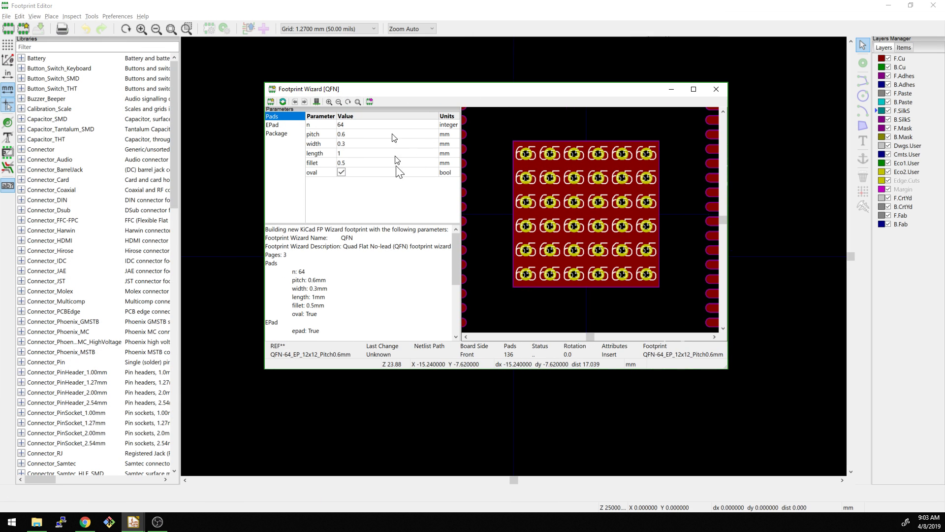
{"action": "scroll", "coordinate": [589, 220], "scroll_direction": "down", "scroll_amount": 5}
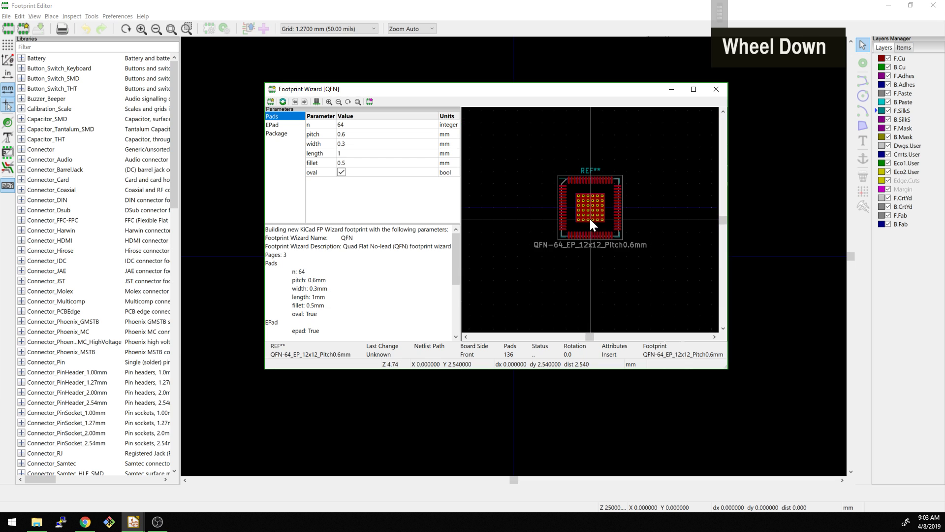
{"action": "middle_click", "coordinate": [597, 221]}
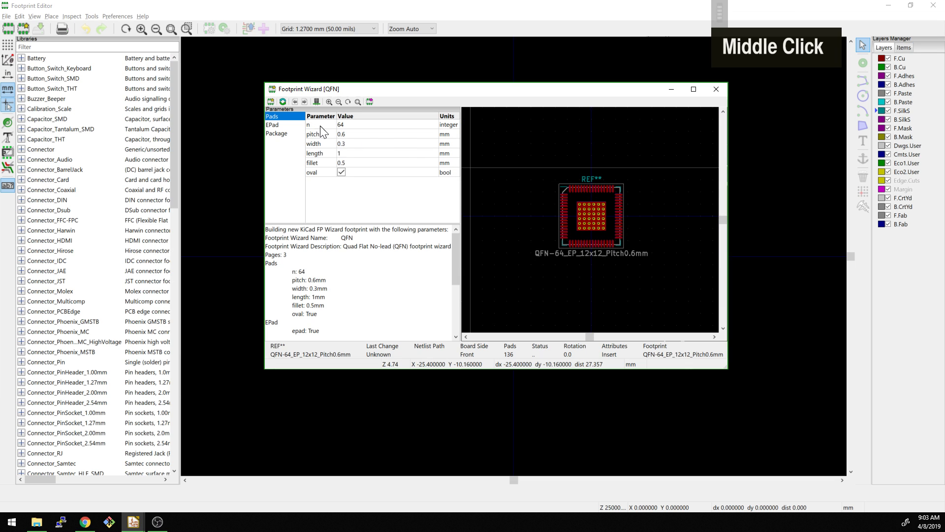
- Load the 2D Barcode QRCode generator, zoom into its 'Example' QR footprint, and reopen the generator list
{"action": "left_click", "coordinate": [271, 102]}
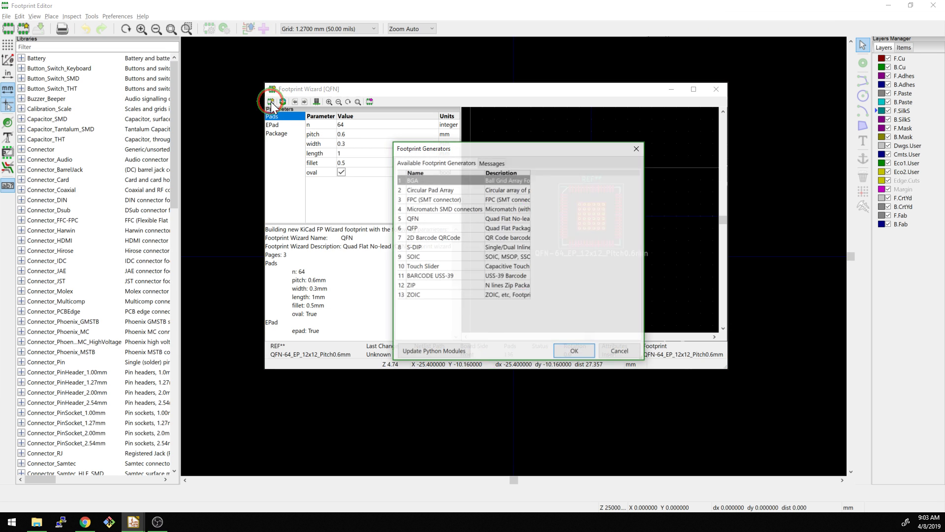
{"action": "left_click", "coordinate": [439, 238]}
{"action": "left_click", "coordinate": [574, 351]}
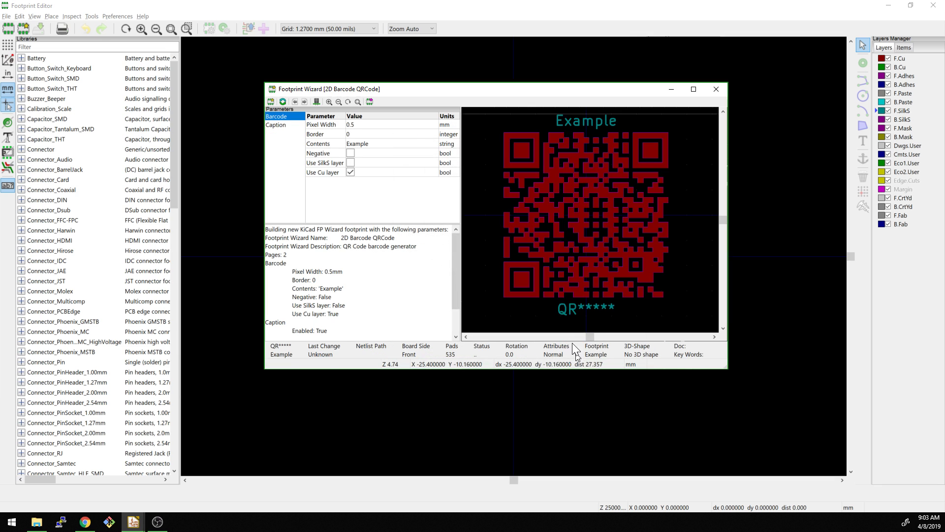
{"action": "double_click", "coordinate": [271, 125]}
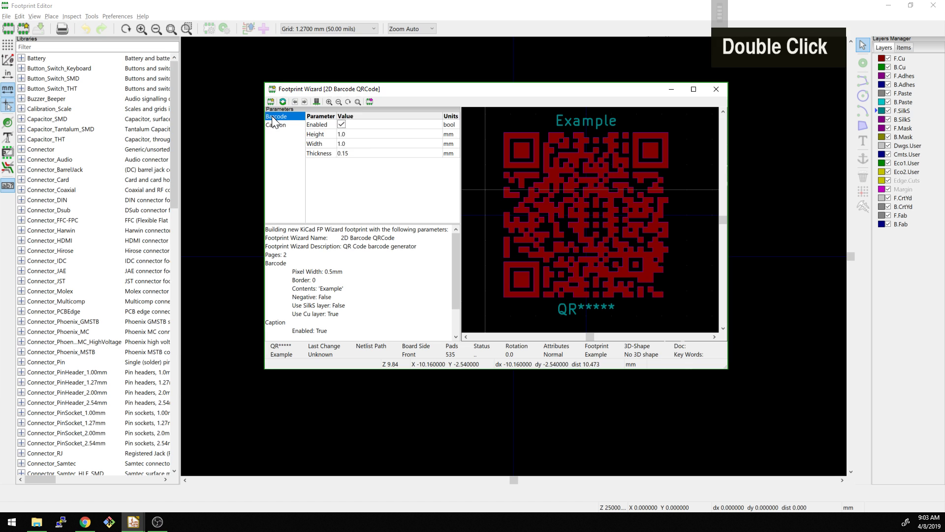
{"action": "scroll", "coordinate": [590, 217], "scroll_direction": "down", "scroll_amount": 2}
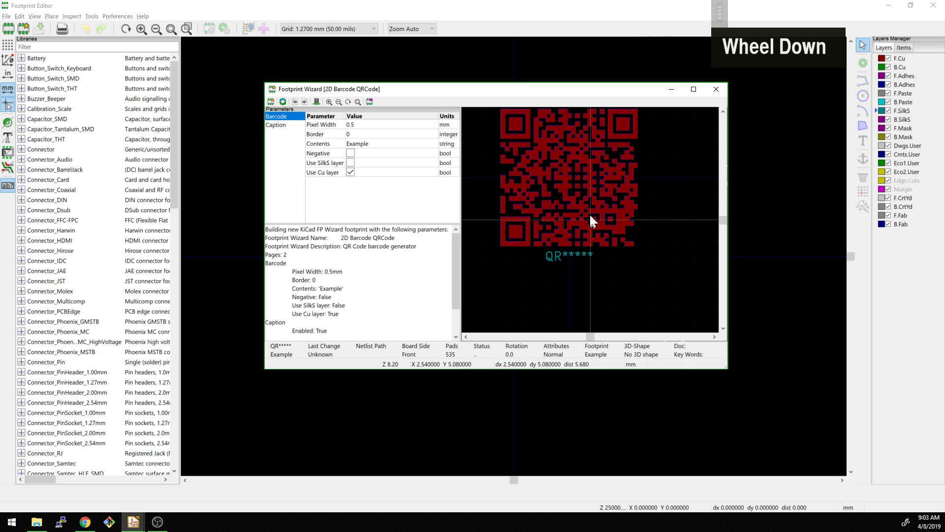
{"action": "middle_click", "coordinate": [602, 245]}
{"action": "scroll", "coordinate": [590, 218], "scroll_direction": "down", "scroll_amount": 1}
{"action": "middle_click", "coordinate": [599, 248]}
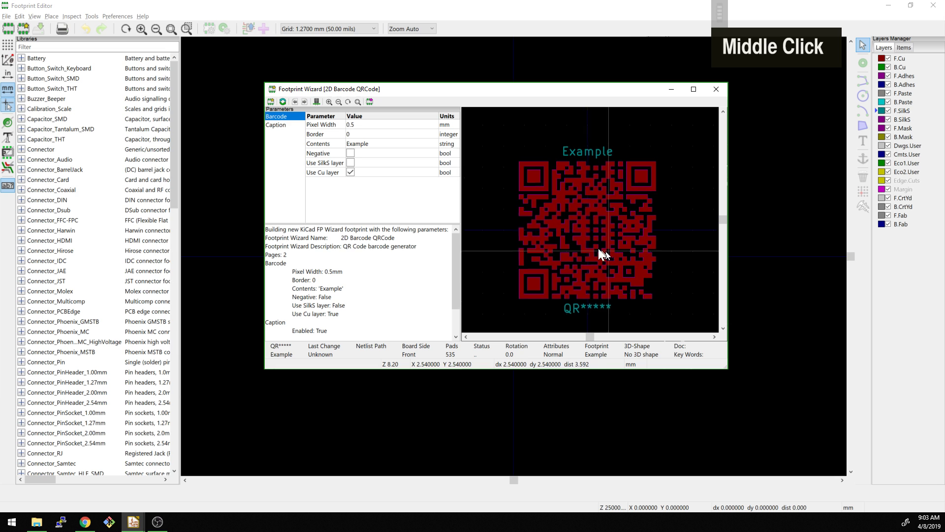
{"action": "left_click", "coordinate": [282, 102]}
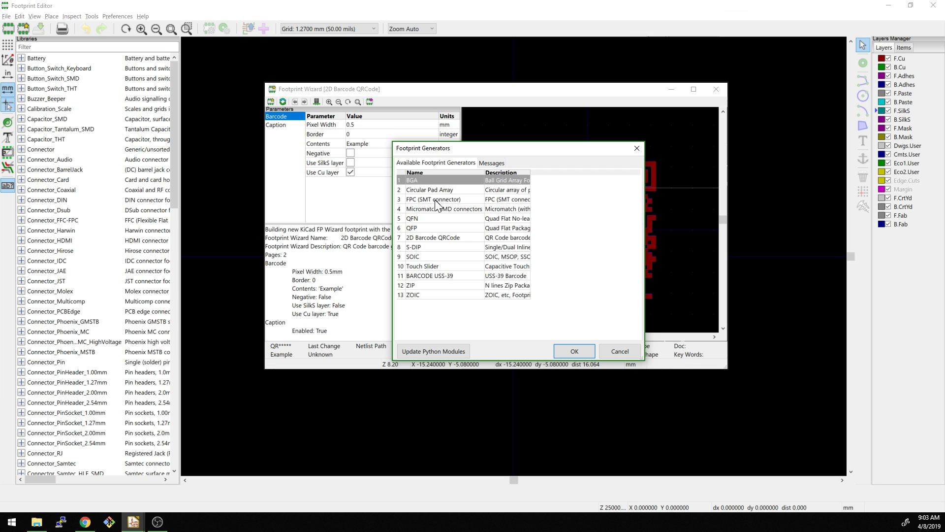
- Preview the 40-pad FPC (SMT connector) footprint
{"action": "left_click", "coordinate": [436, 199]}
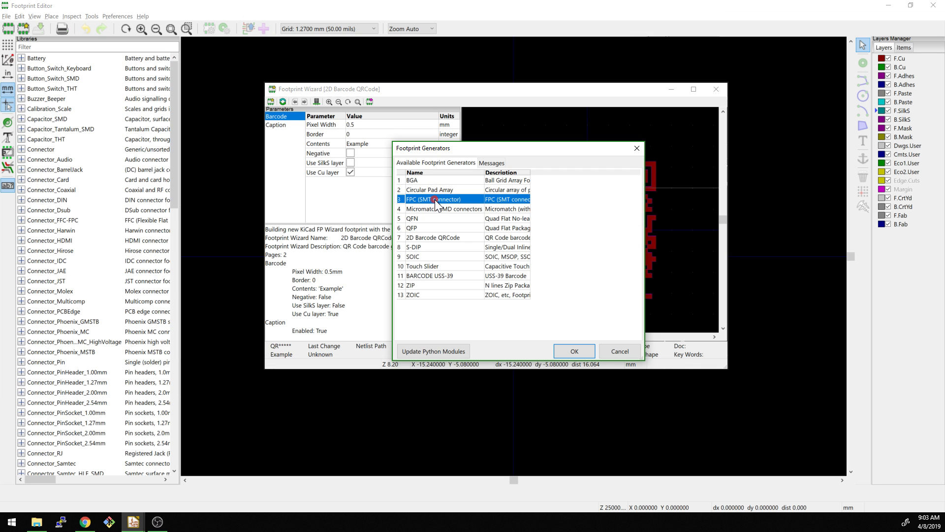
{"action": "left_click", "coordinate": [580, 352]}
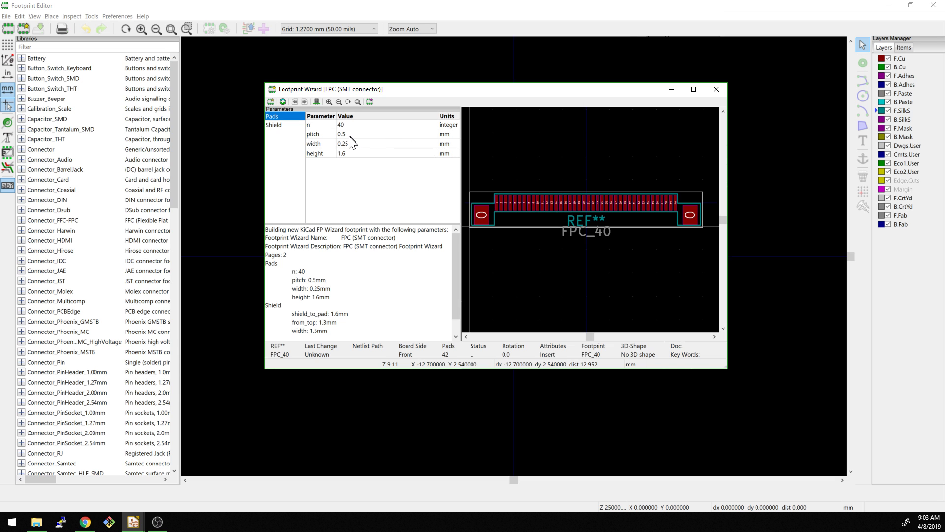
{"action": "left_click", "coordinate": [271, 102]}
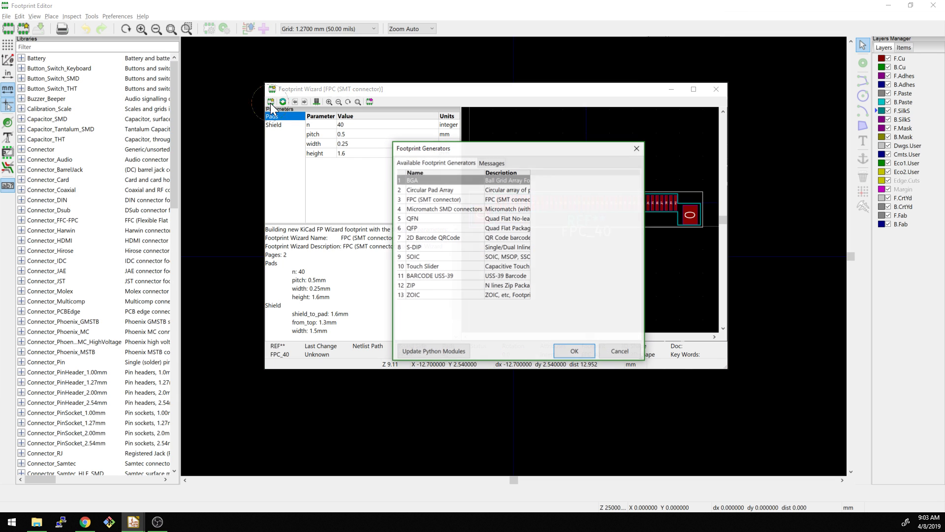
- Switch to the BARCODE USS-39 generator and centre its barcode footprint in the preview
{"action": "left_click", "coordinate": [434, 276]}
{"action": "double_click", "coordinate": [574, 351]}
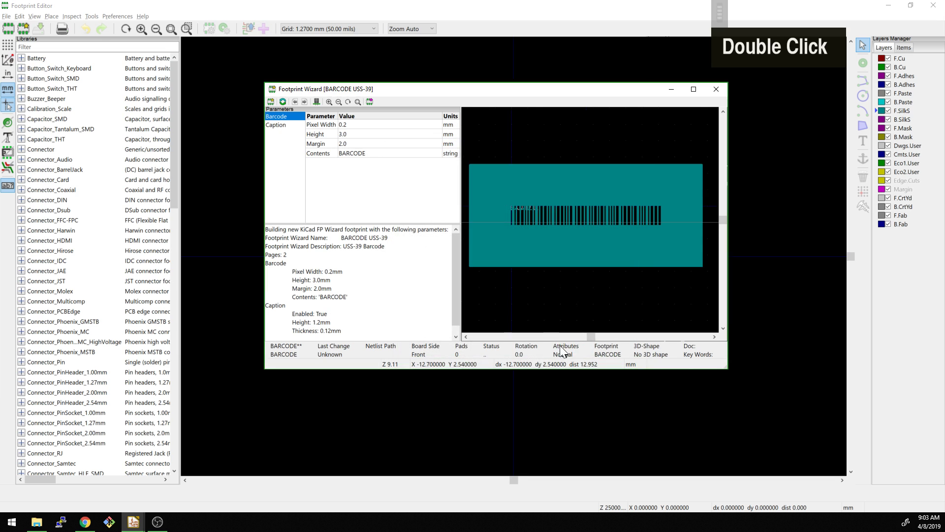
{"action": "scroll", "coordinate": [593, 225], "scroll_direction": "down", "scroll_amount": 2}
{"action": "middle_click_drag", "start_coordinate": [590, 220], "coordinate": [538, 233]}
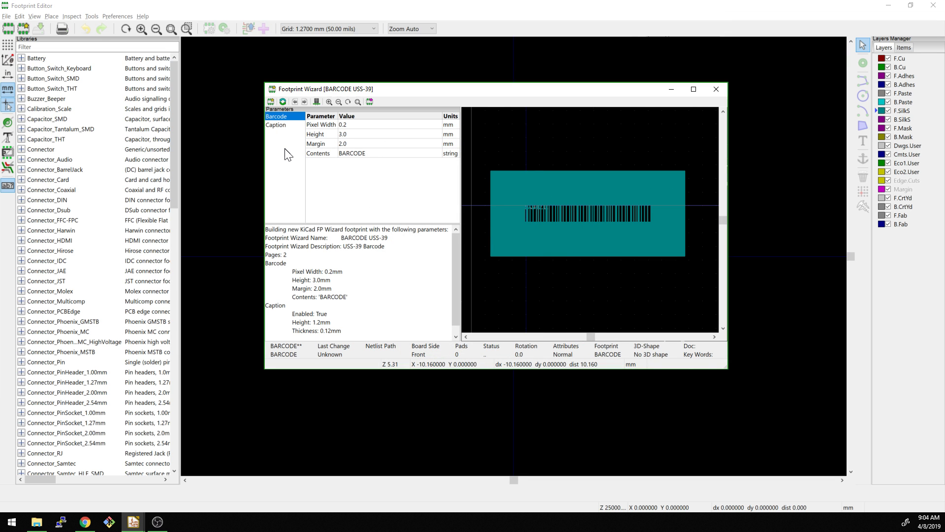
{"action": "key", "text": "ctrl"}
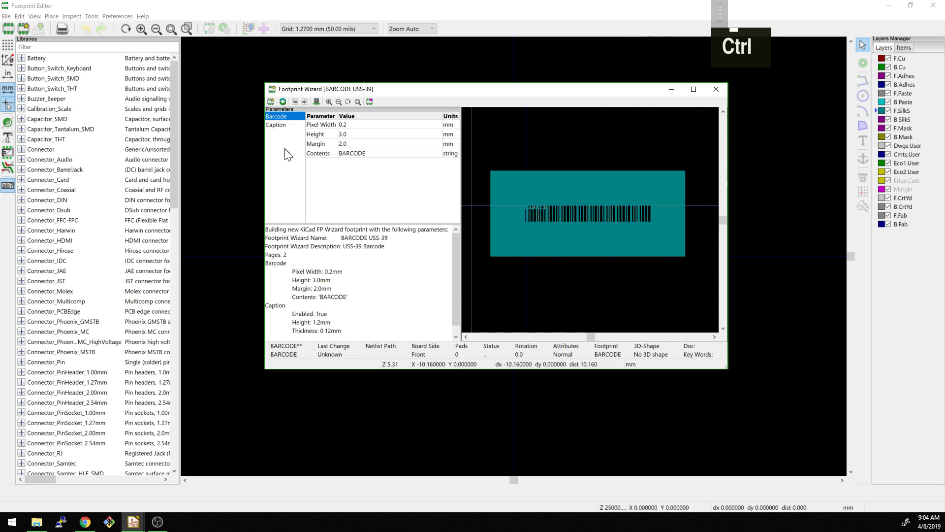